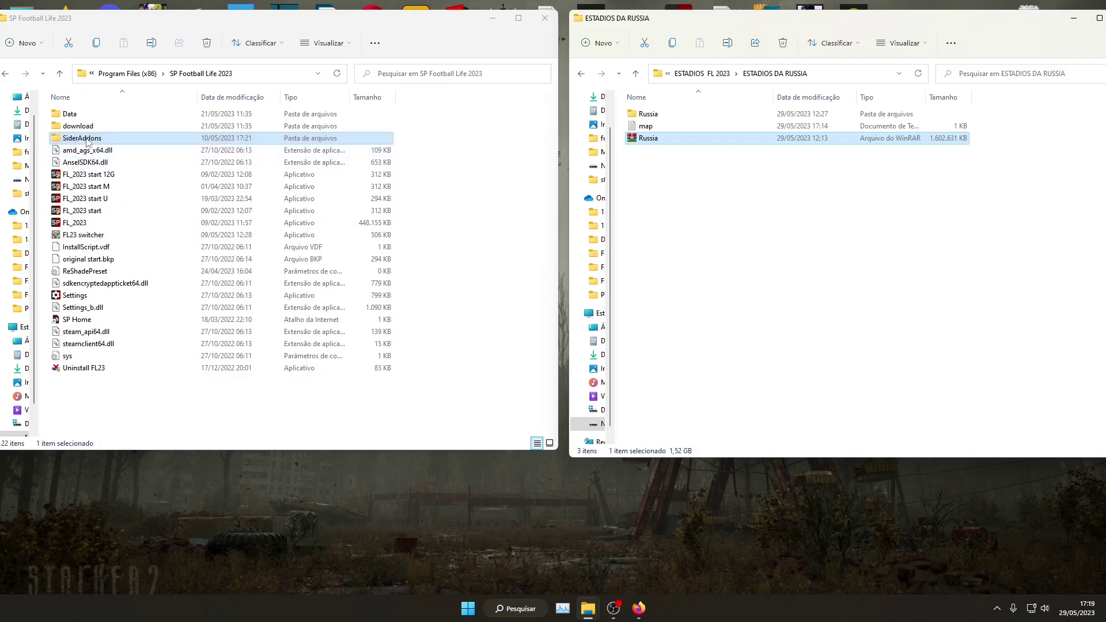
# Open the game's stadiums folder inside SiderAddons\content and clear the file selection in ESTADIOS DA RUSSIA
pyautogui.doubleClick(87, 139)
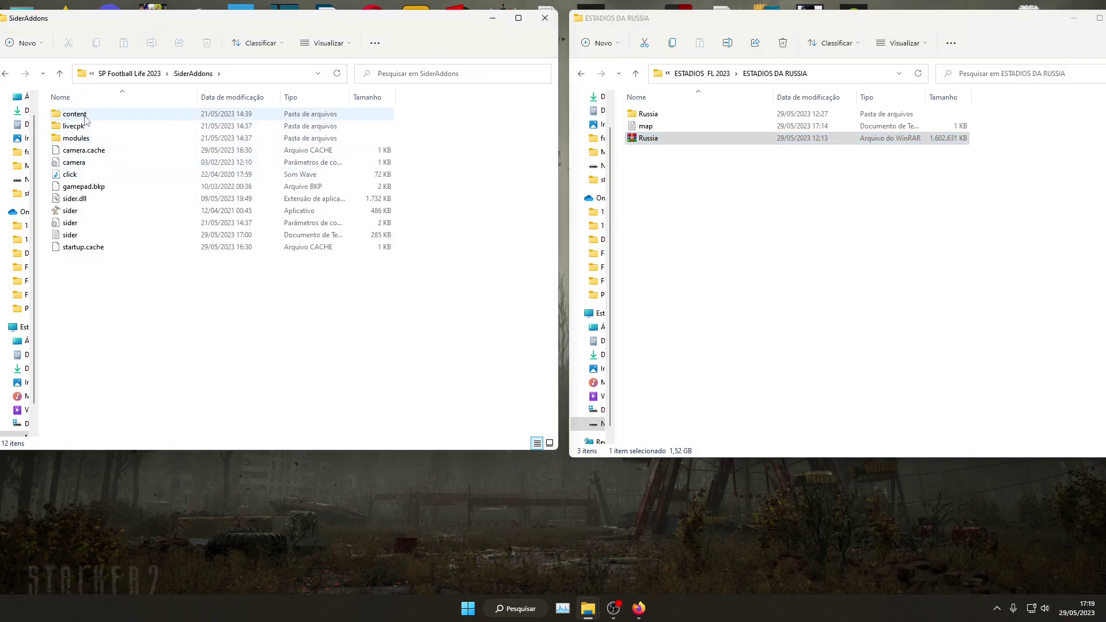
pyautogui.doubleClick(84, 117)
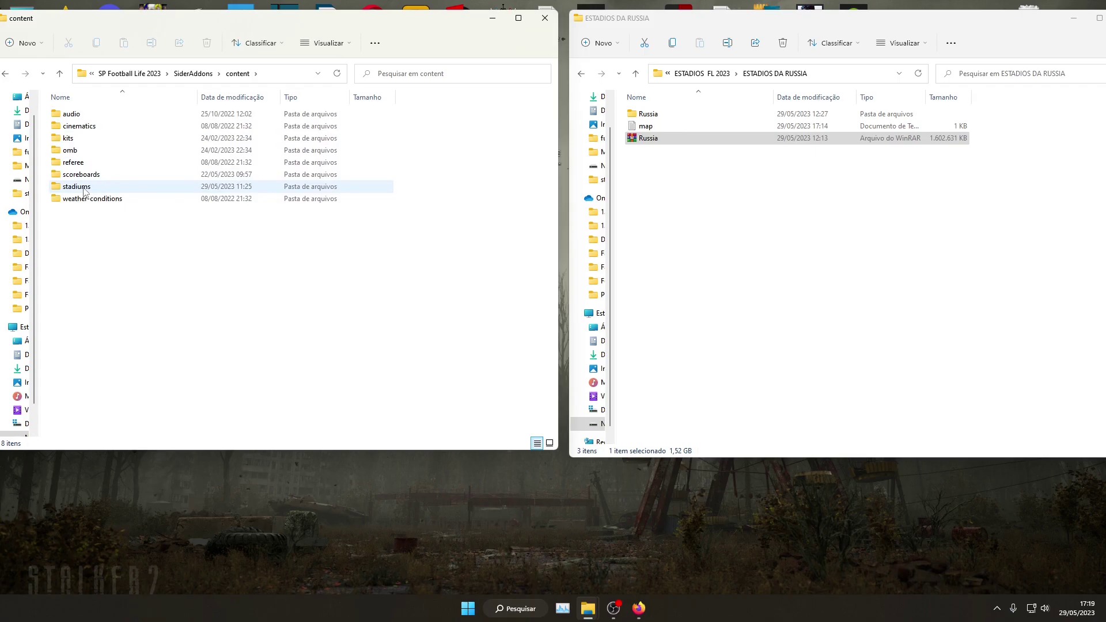
pyautogui.doubleClick(77, 186)
pyautogui.scroll(-8, 178, 257)
pyautogui.scroll(-12, 179, 256)
pyautogui.scroll(-1, 179, 242)
pyautogui.click(781, 190)
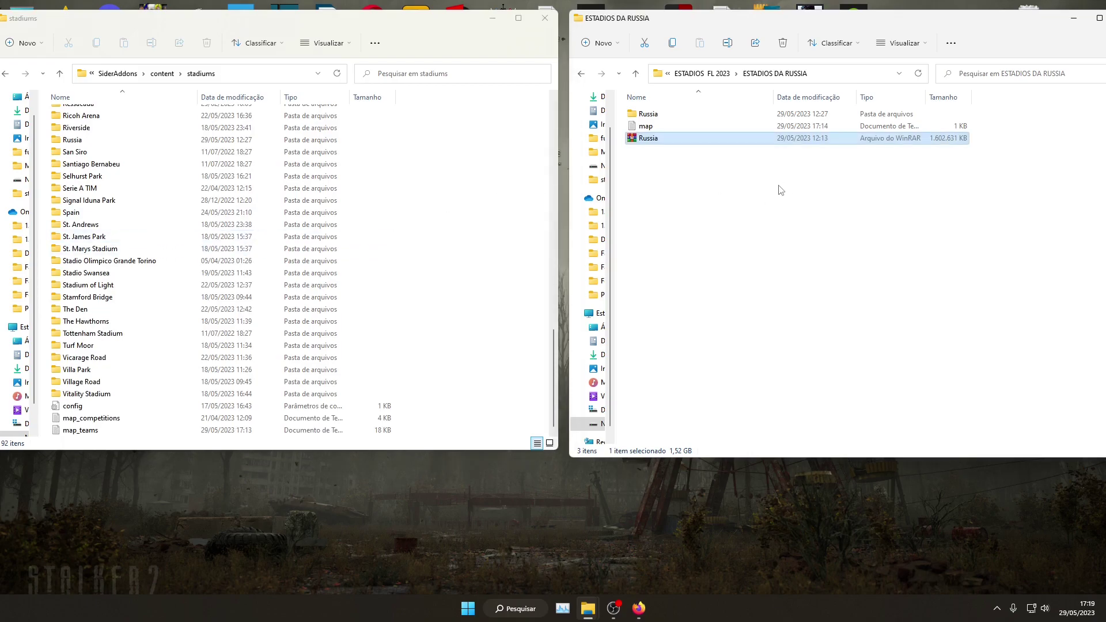
pyautogui.click(780, 190)
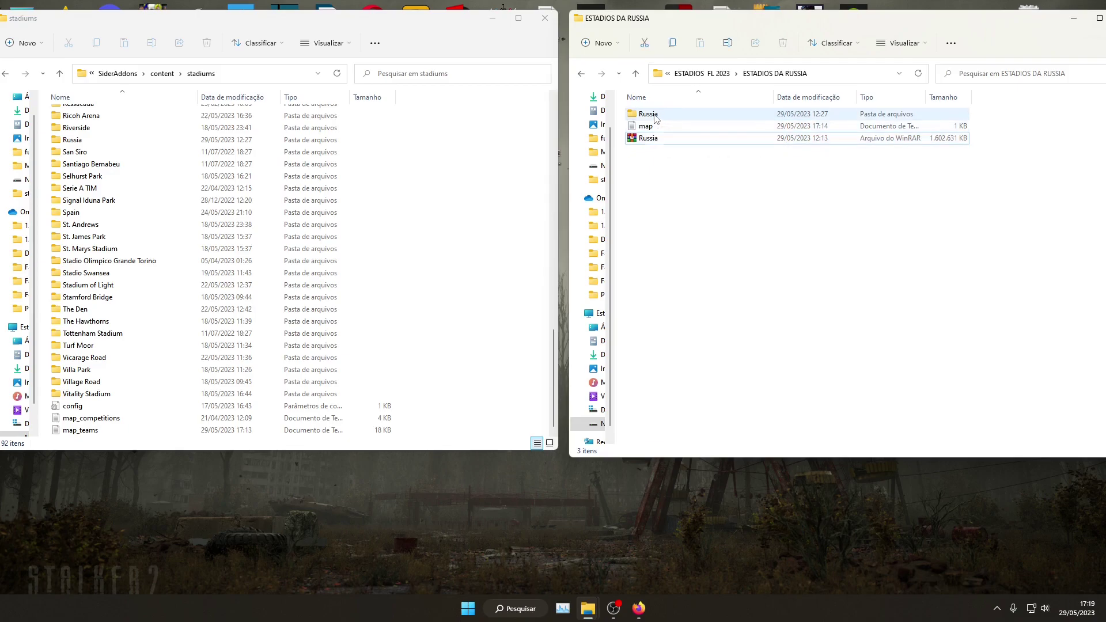
# Compare the contents of the downloaded Russia folder with the Russia folder in stadiums, and return both windows to their parent folders
pyautogui.doubleClick(654, 117)
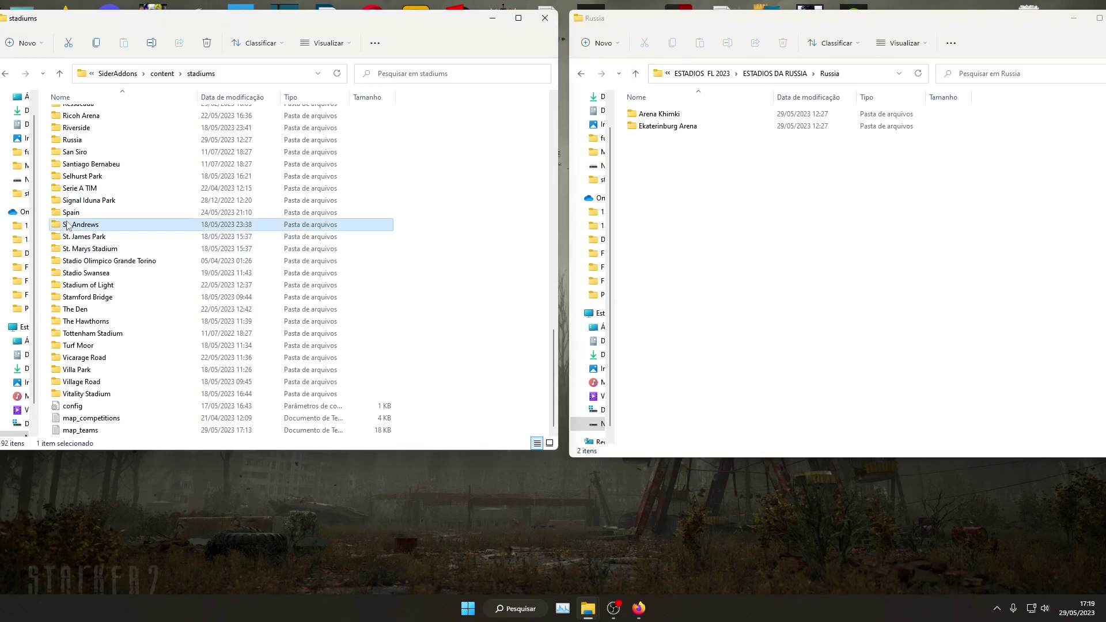
pyautogui.scroll(1, 75, 190)
pyautogui.click(79, 173)
pyautogui.doubleClick(79, 173)
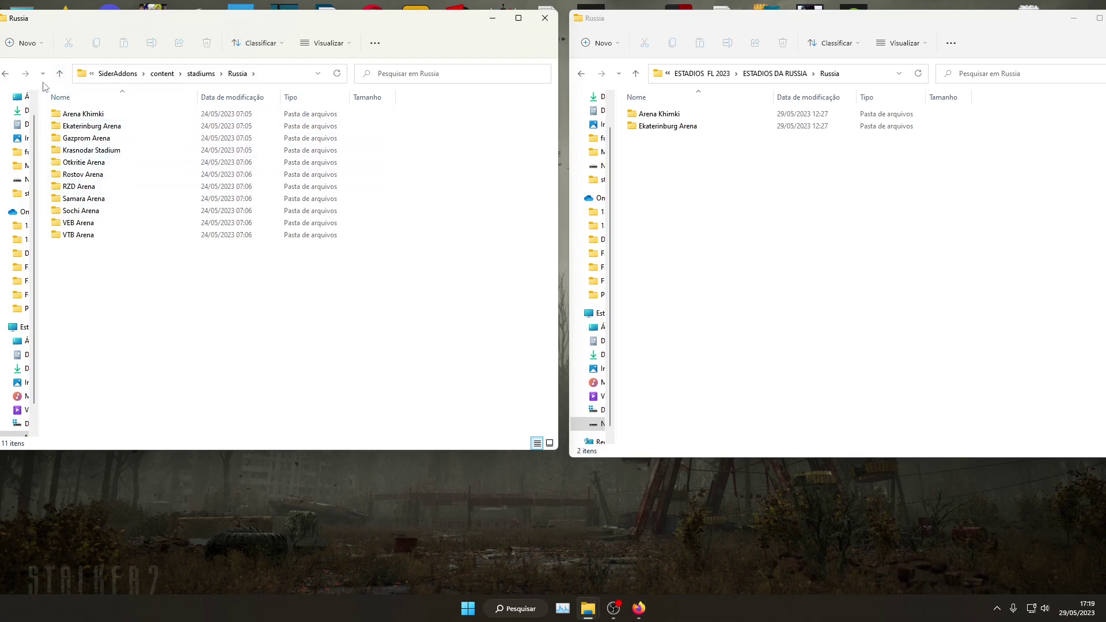
pyautogui.click(60, 73)
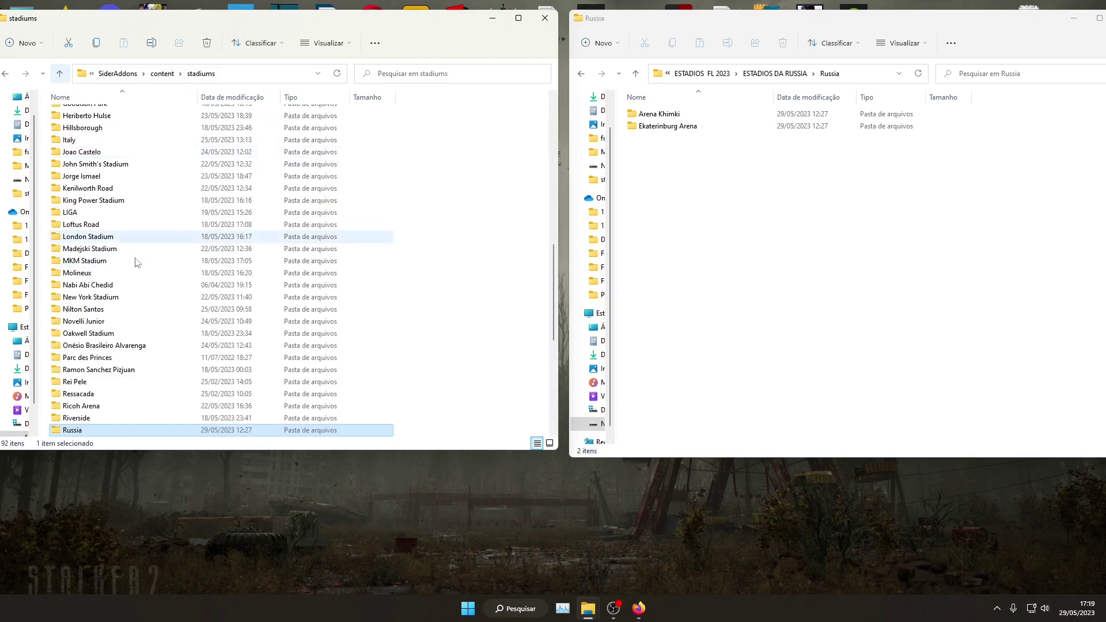
pyautogui.click(635, 75)
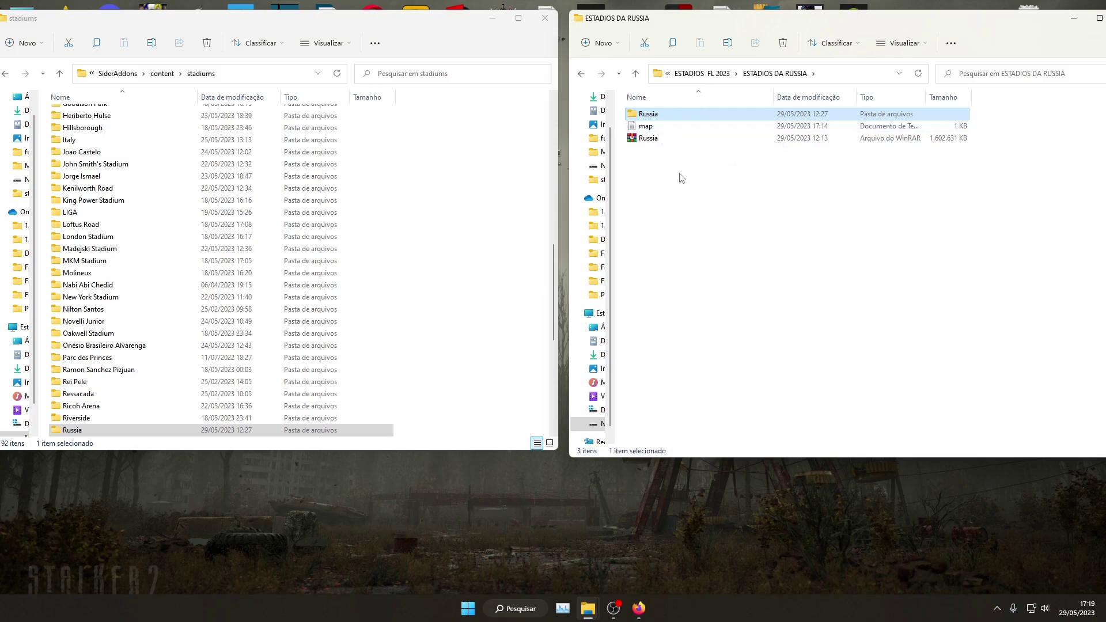
# Locate the Russia folder in the game's stadiums folder and clear the selections in both windows
pyautogui.moveTo(667, 119); pyautogui.dragTo(730, 225)
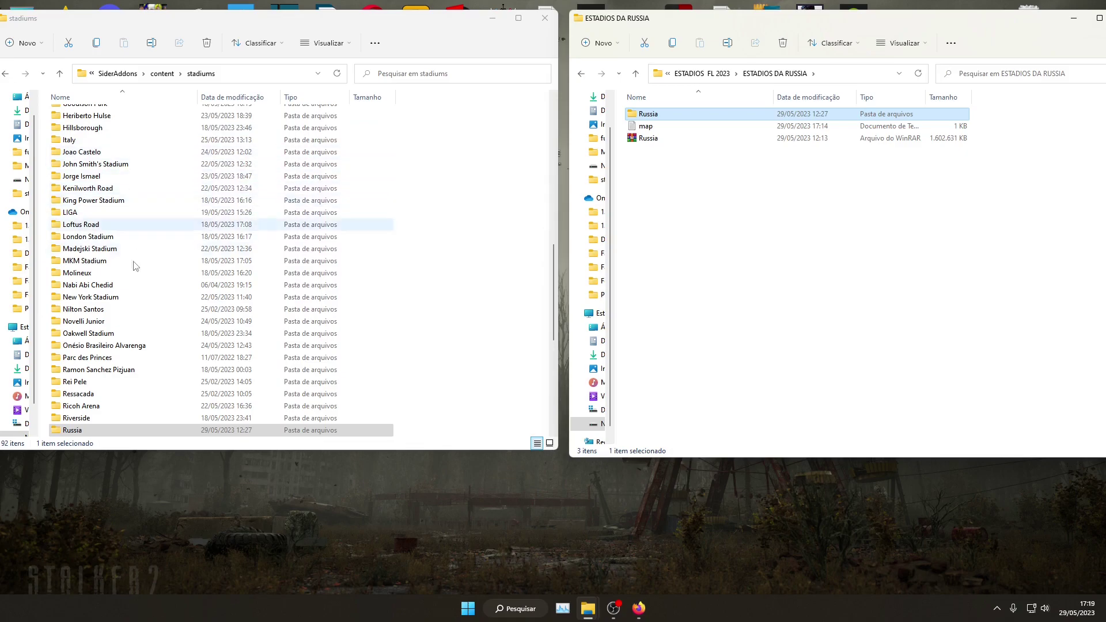
pyautogui.scroll(-2, 109, 271)
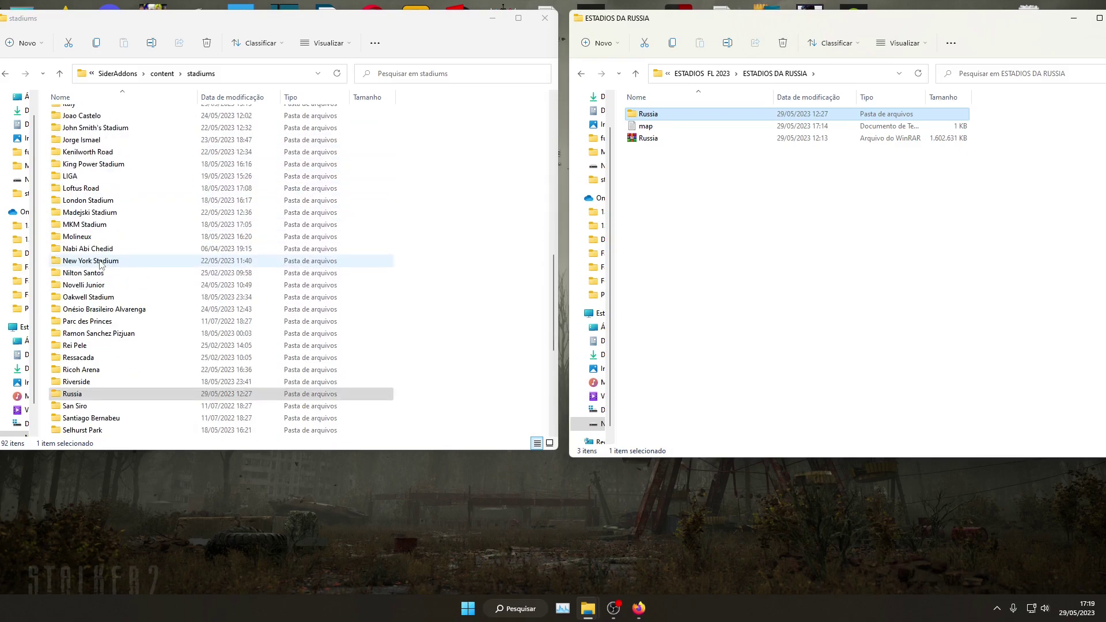
pyautogui.click(81, 358)
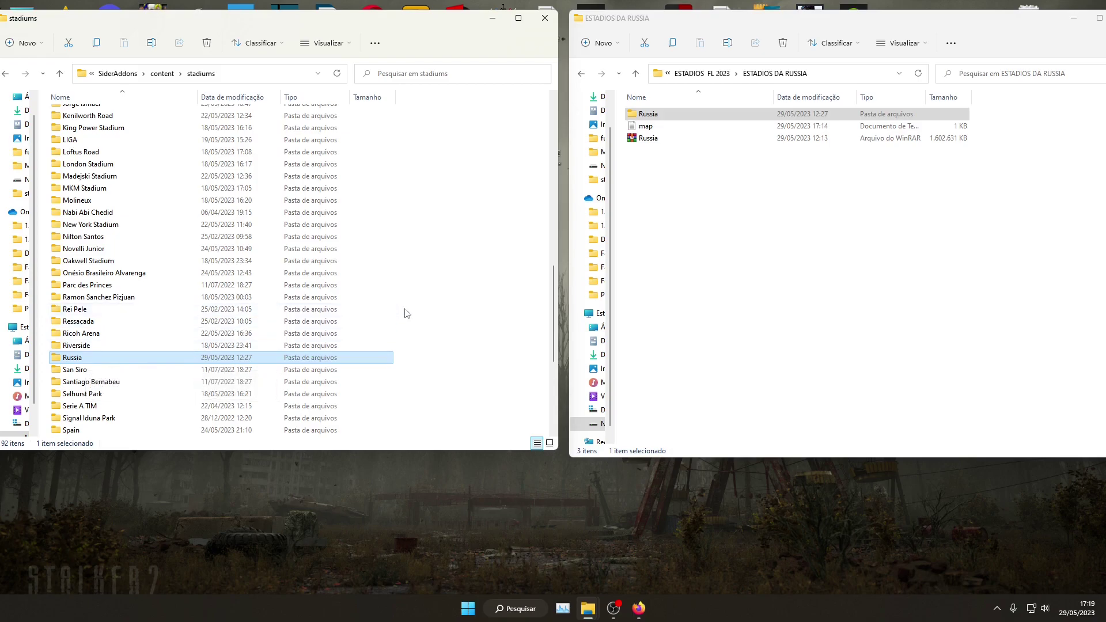
pyautogui.scroll(-3, 407, 313)
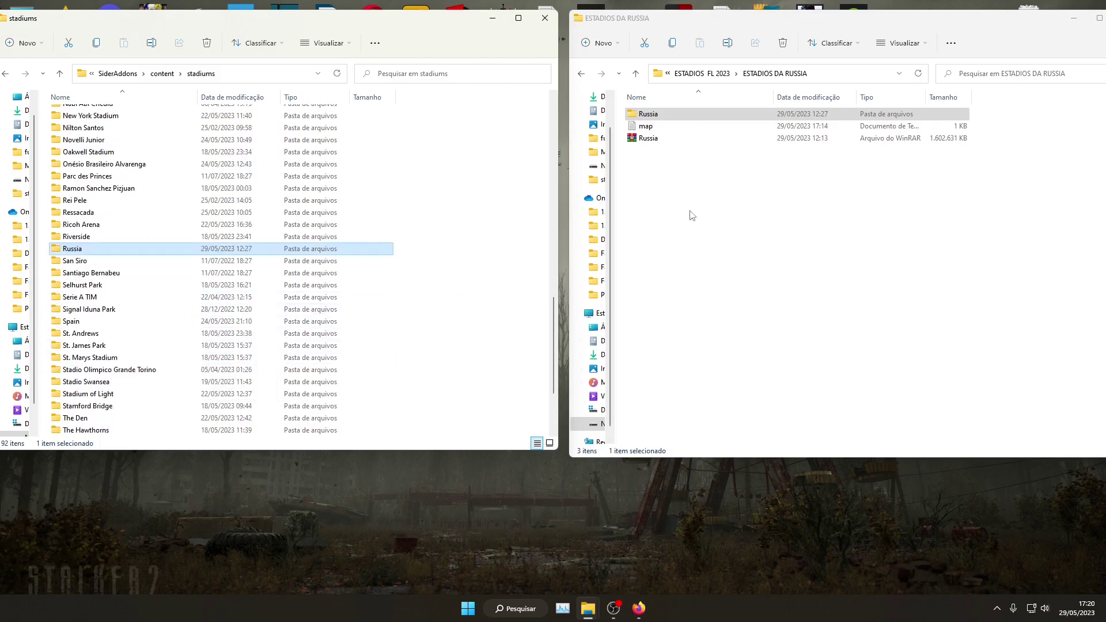
pyautogui.click(725, 244)
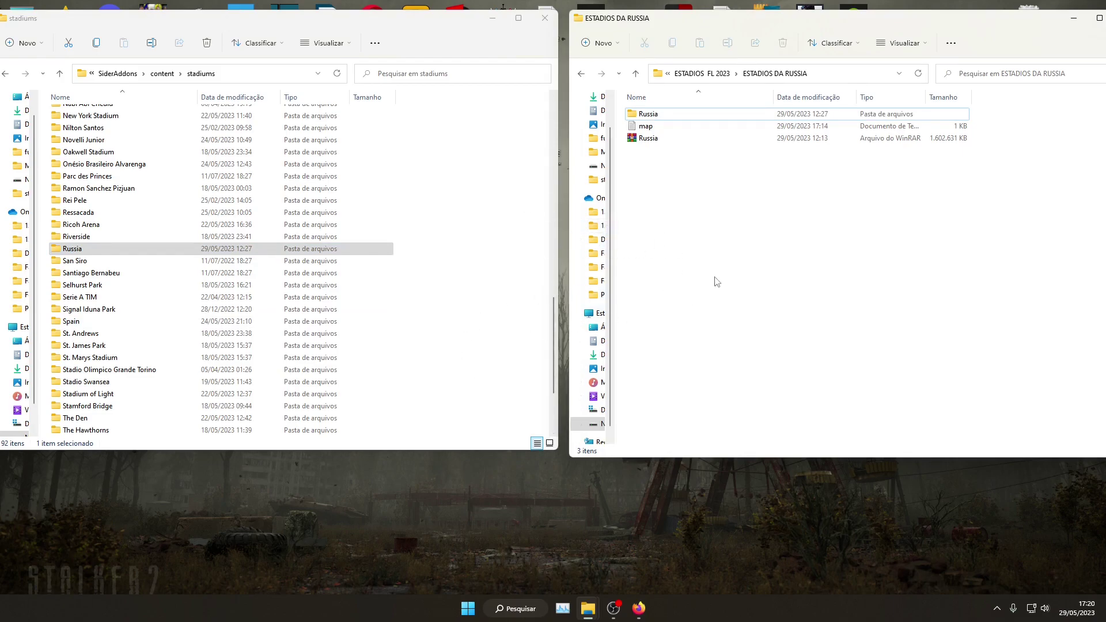
pyautogui.click(502, 227)
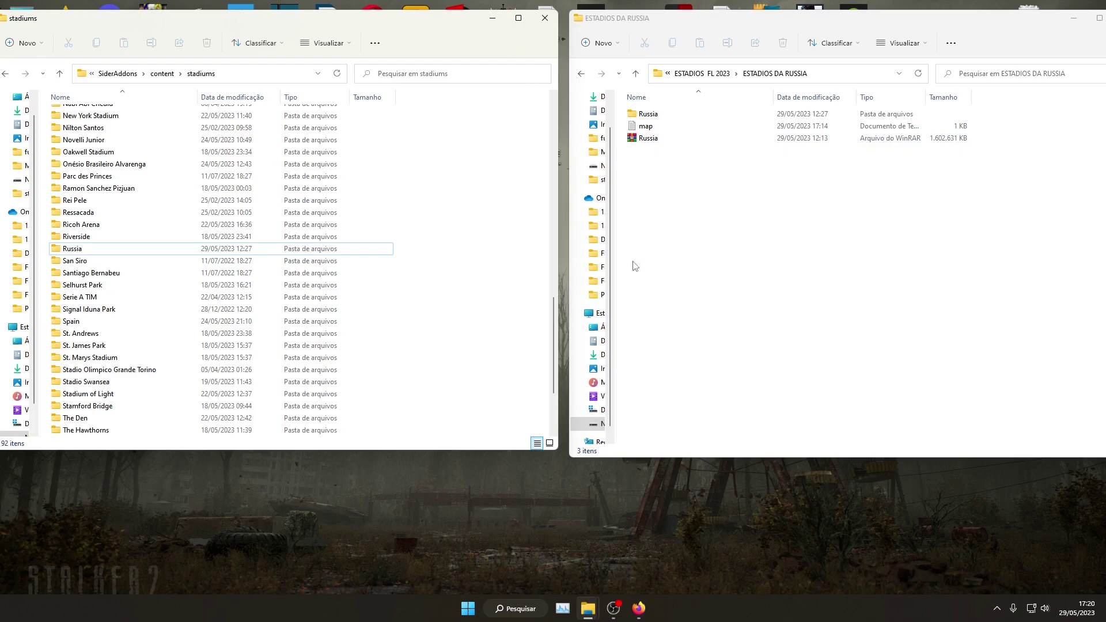
# Copy the whole #Russia stadium list from the downloaded map text file and close the file
pyautogui.doubleClick(648, 127)
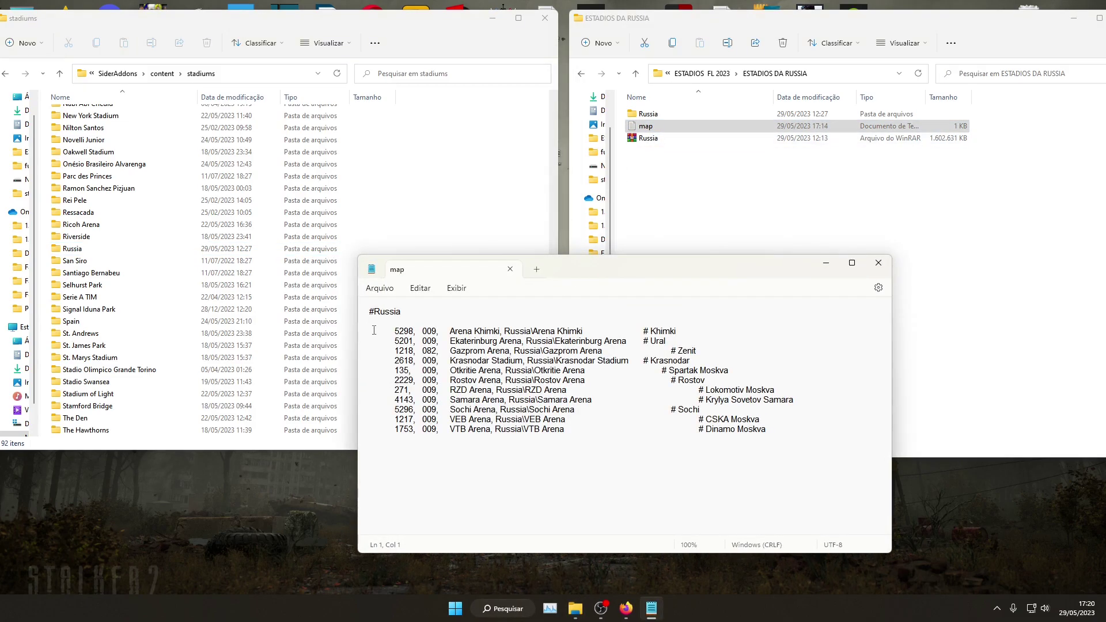
pyautogui.moveTo(369, 311); pyautogui.dragTo(782, 440)
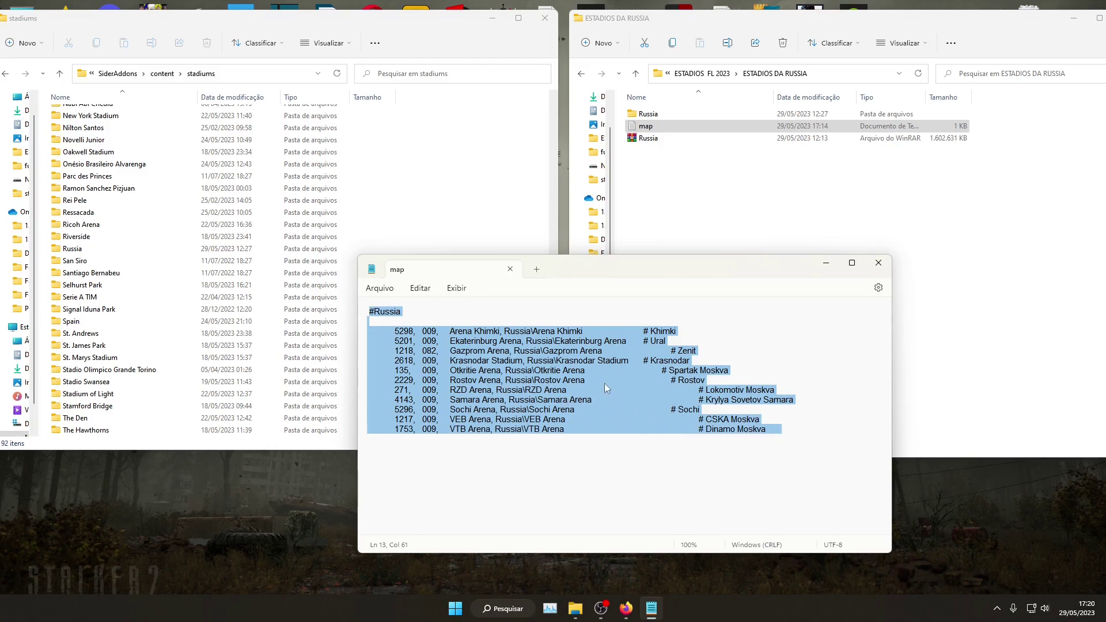
pyautogui.click(722, 462)
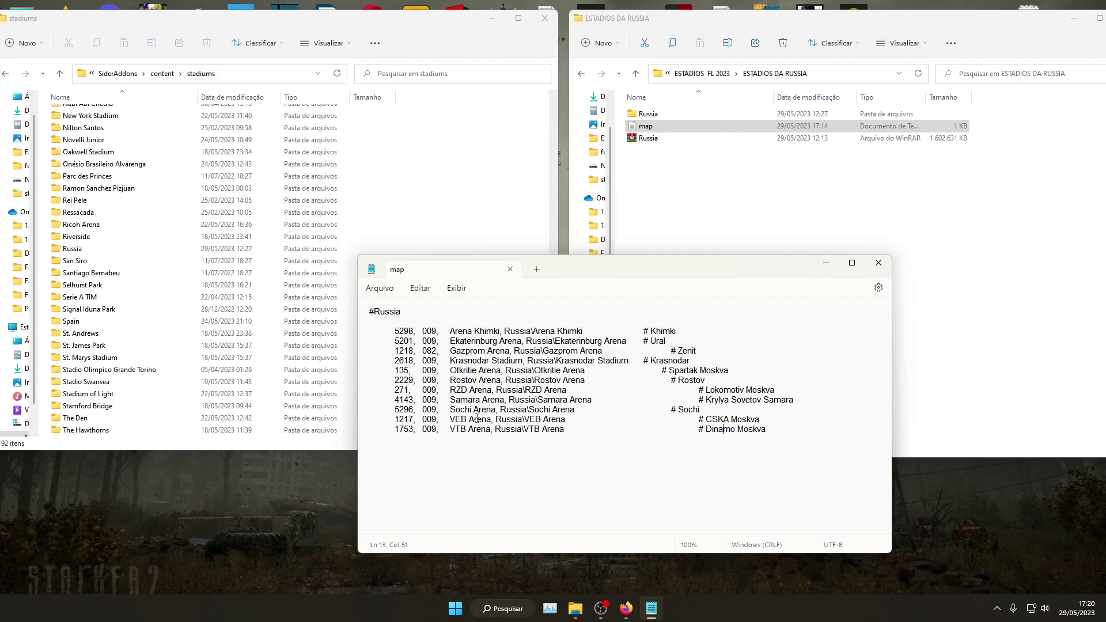
pyautogui.moveTo(368, 311); pyautogui.dragTo(775, 443)
pyautogui.rightClick(635, 387)
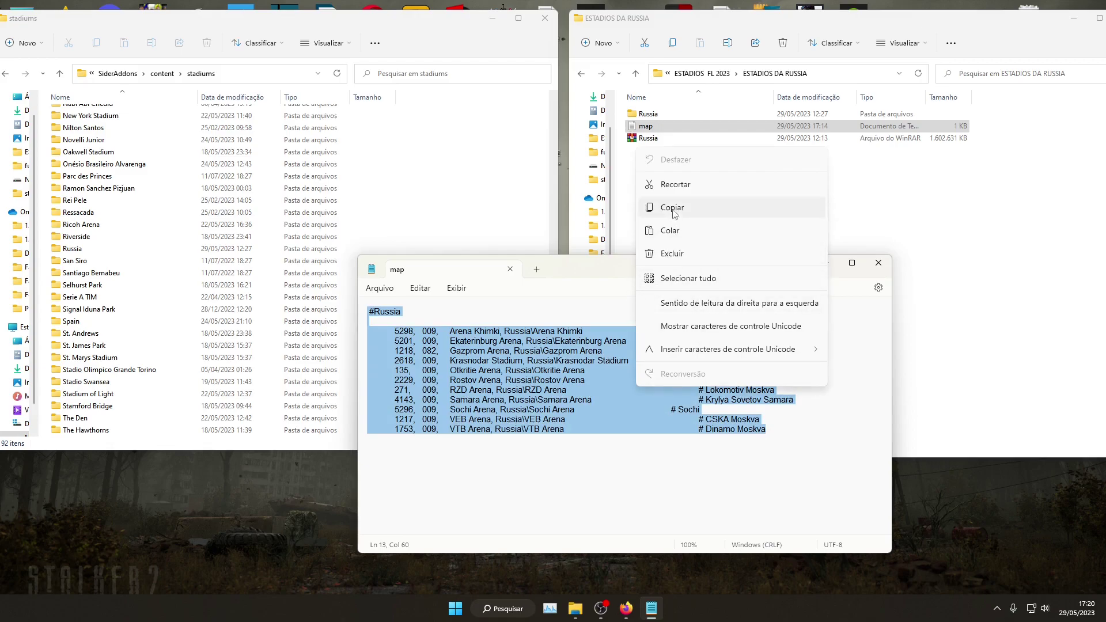
pyautogui.click(877, 263)
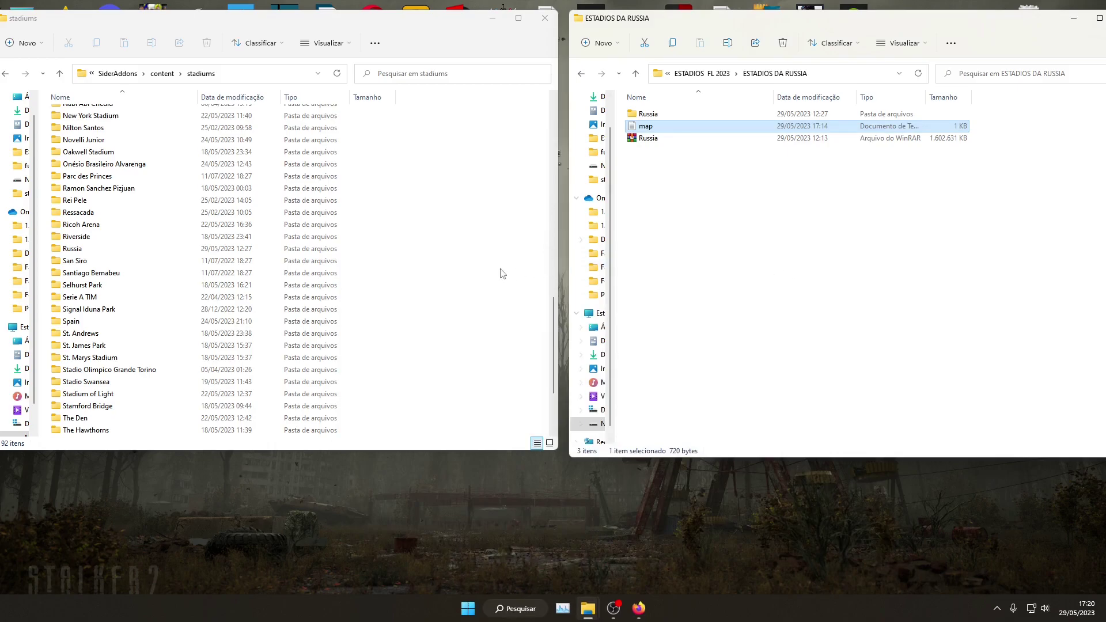
# Open map_teams in the stadiums folder and look through its stadium lists as far as the #SERIE A section
pyautogui.scroll(-3, 155, 338)
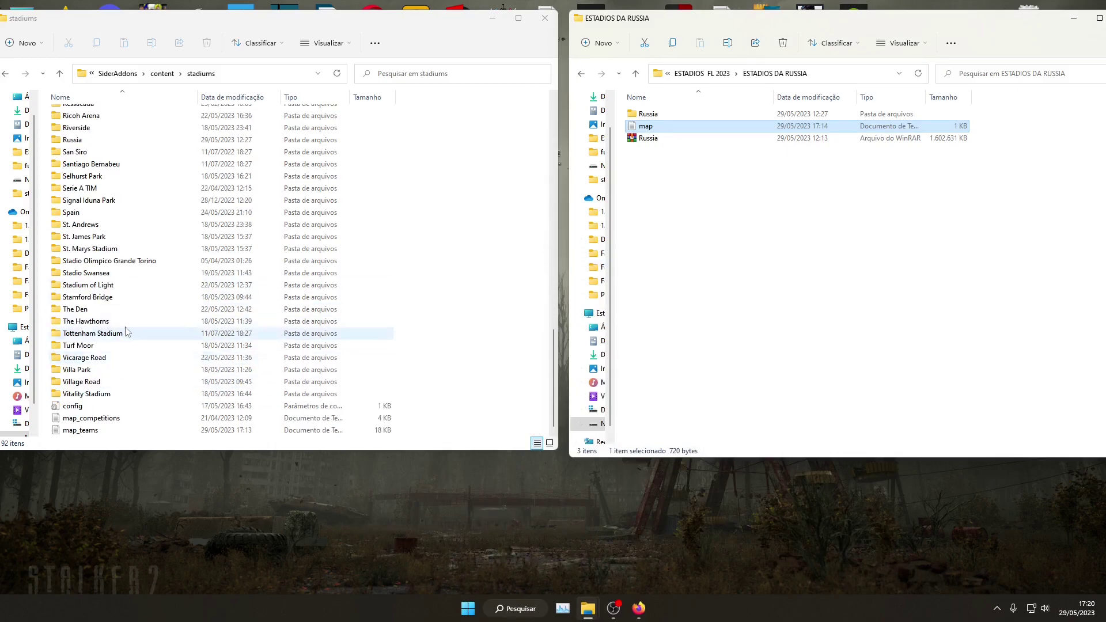
pyautogui.doubleClick(75, 431)
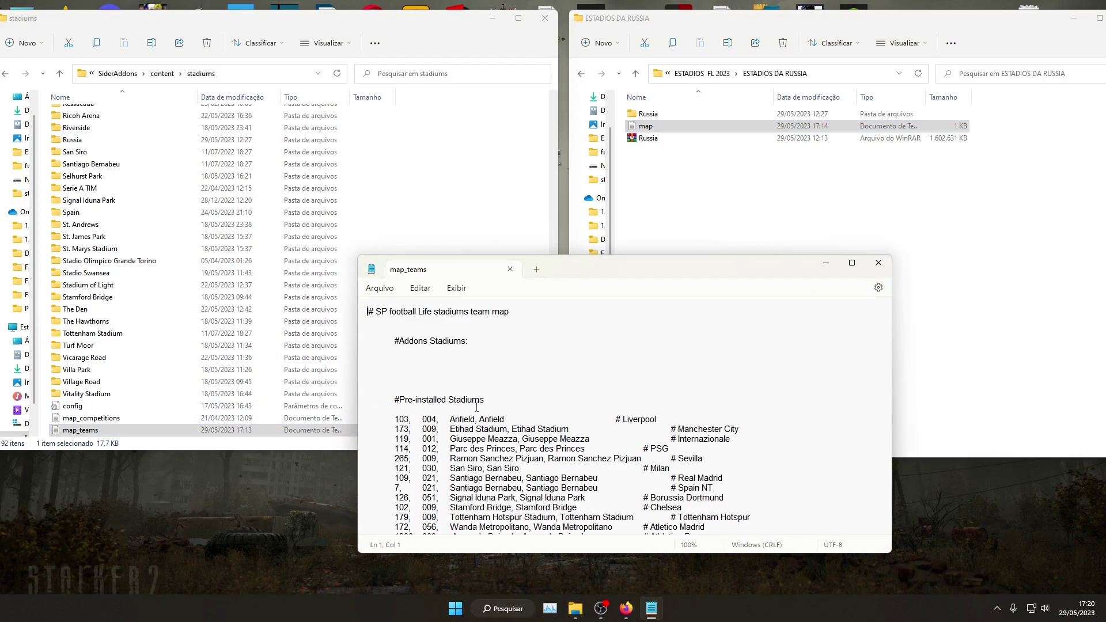
pyautogui.scroll(-15, 477, 407)
pyautogui.scroll(-12, 459, 369)
pyautogui.scroll(20, 472, 397)
pyautogui.scroll(-15, 481, 408)
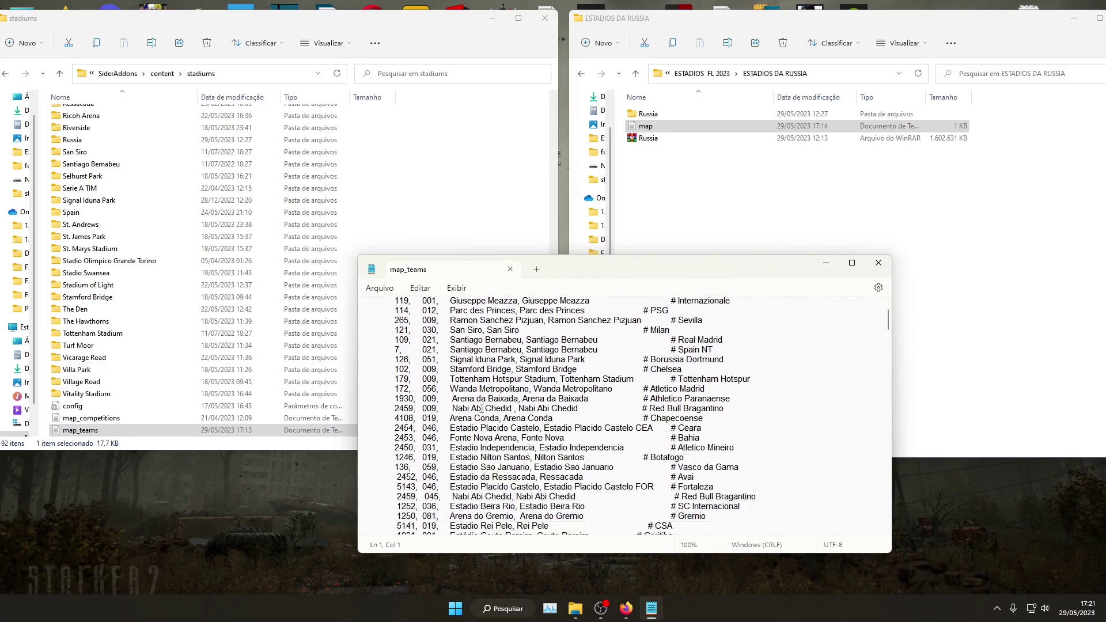
pyautogui.scroll(-20, 489, 412)
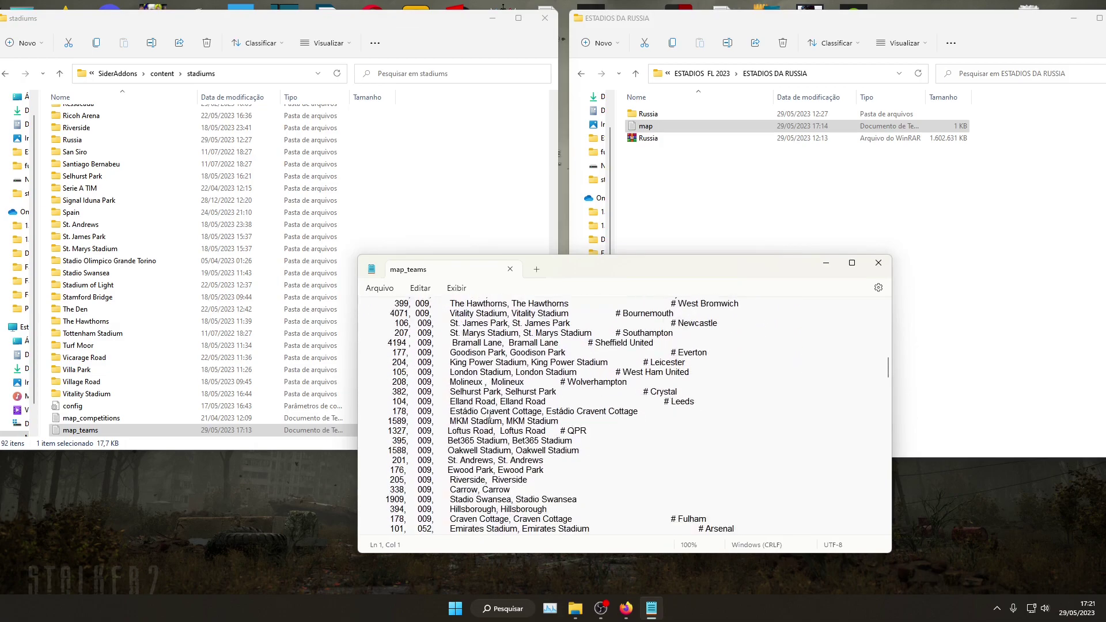
pyautogui.scroll(-4, 489, 412)
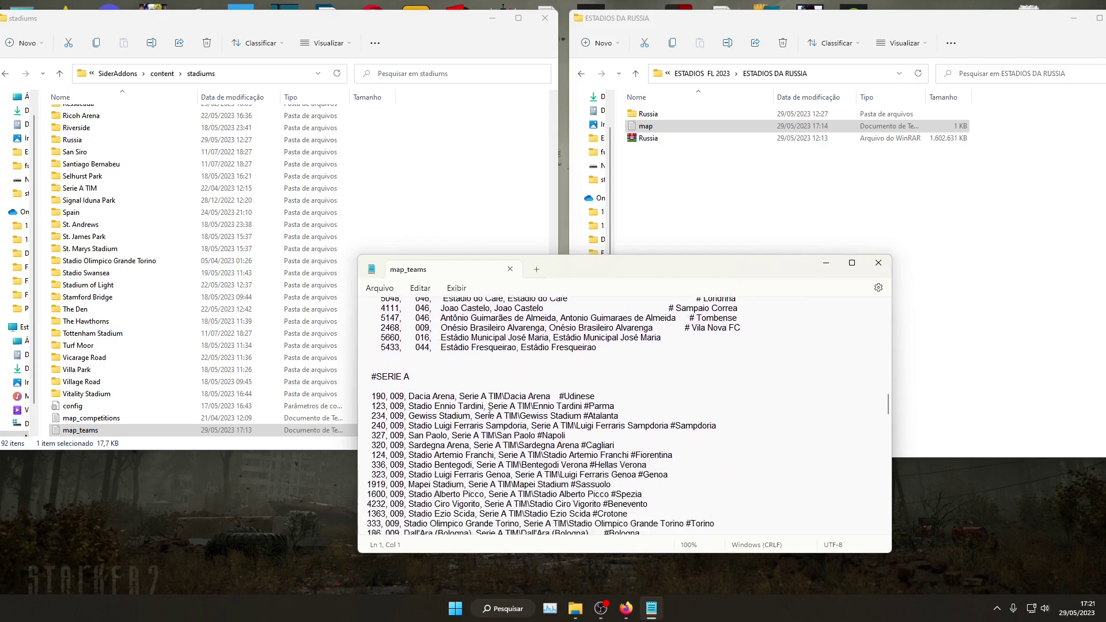
pyautogui.scroll(4, 410, 391)
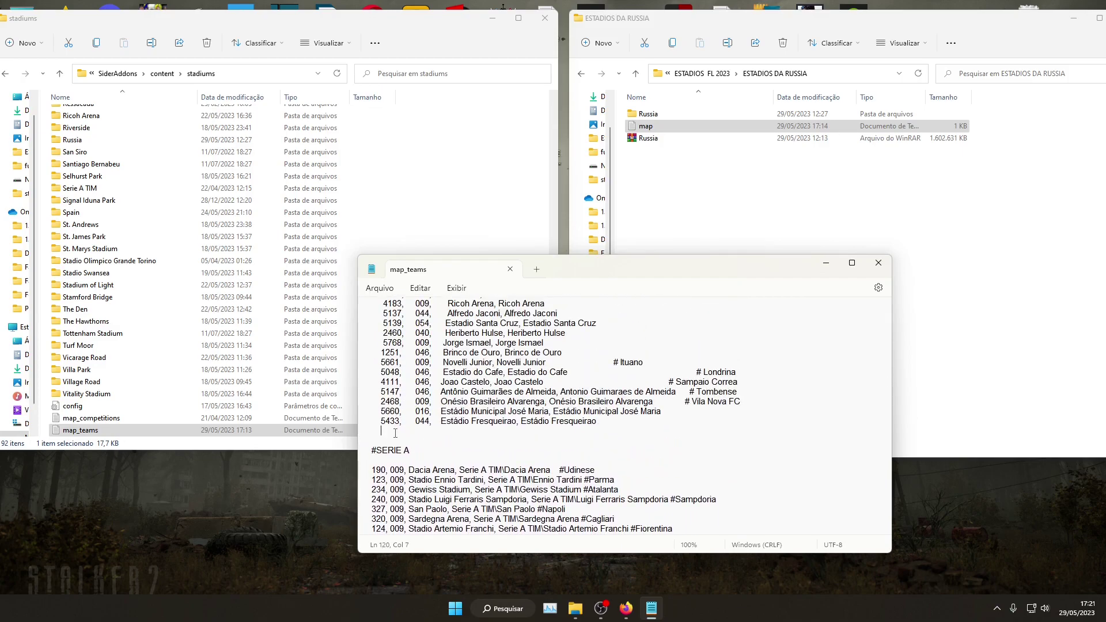
# Check the #Russia block between the #France section and the game stadiums in map_teams, and close the file
pyautogui.scroll(-1, 403, 432)
pyautogui.scroll(-7, 428, 422)
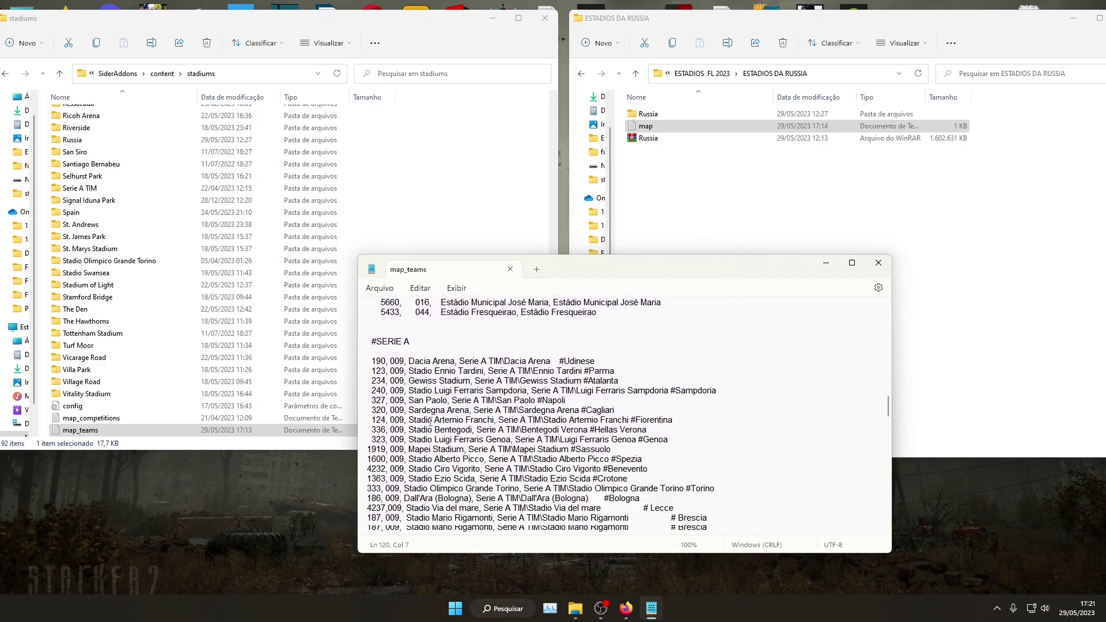
pyautogui.scroll(-11, 440, 421)
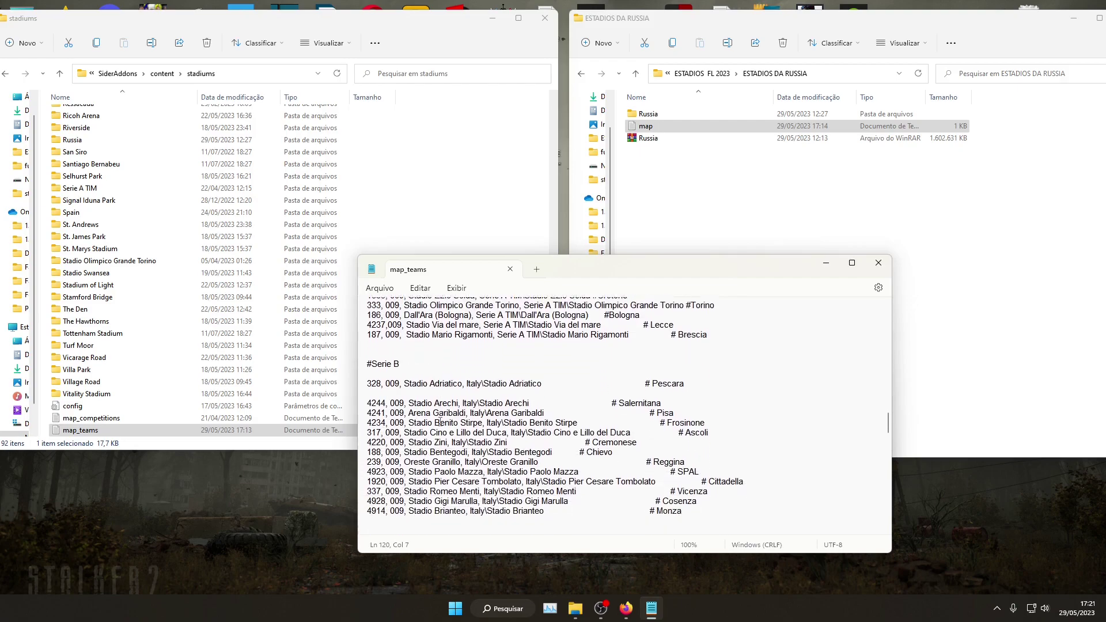
pyautogui.scroll(-20, 441, 421)
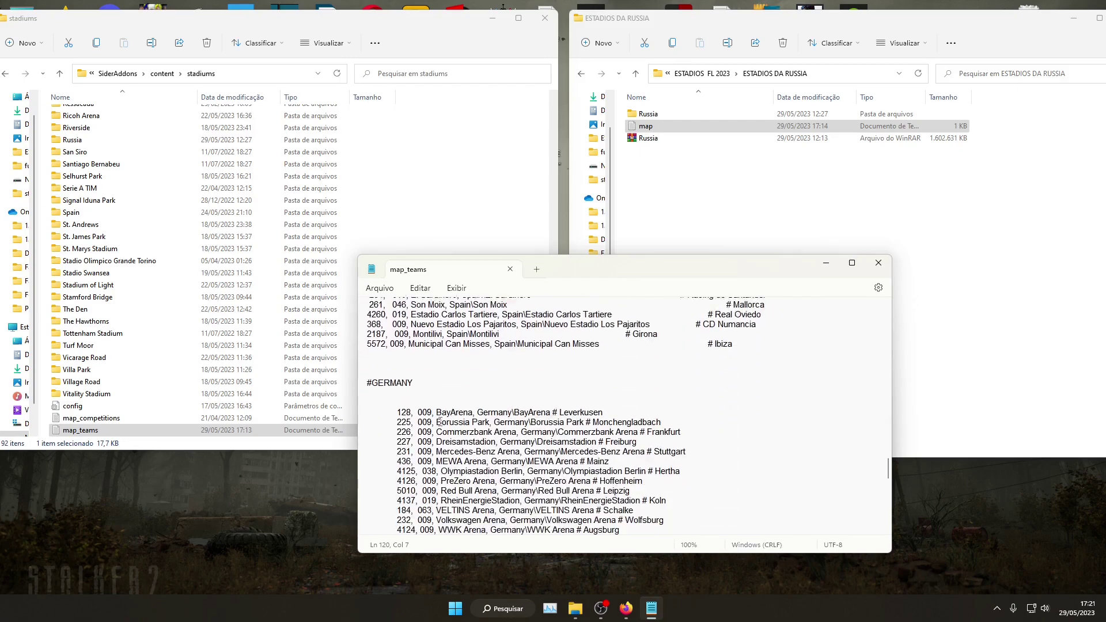
pyautogui.scroll(-2, 440, 421)
pyautogui.scroll(4, 440, 421)
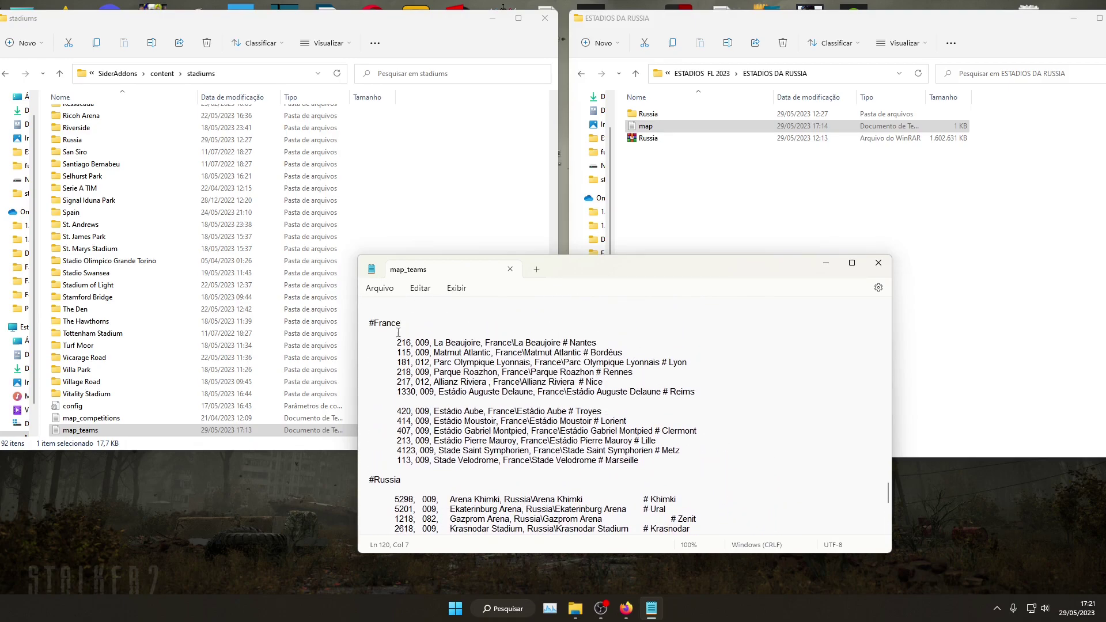
pyautogui.scroll(-4, 434, 383)
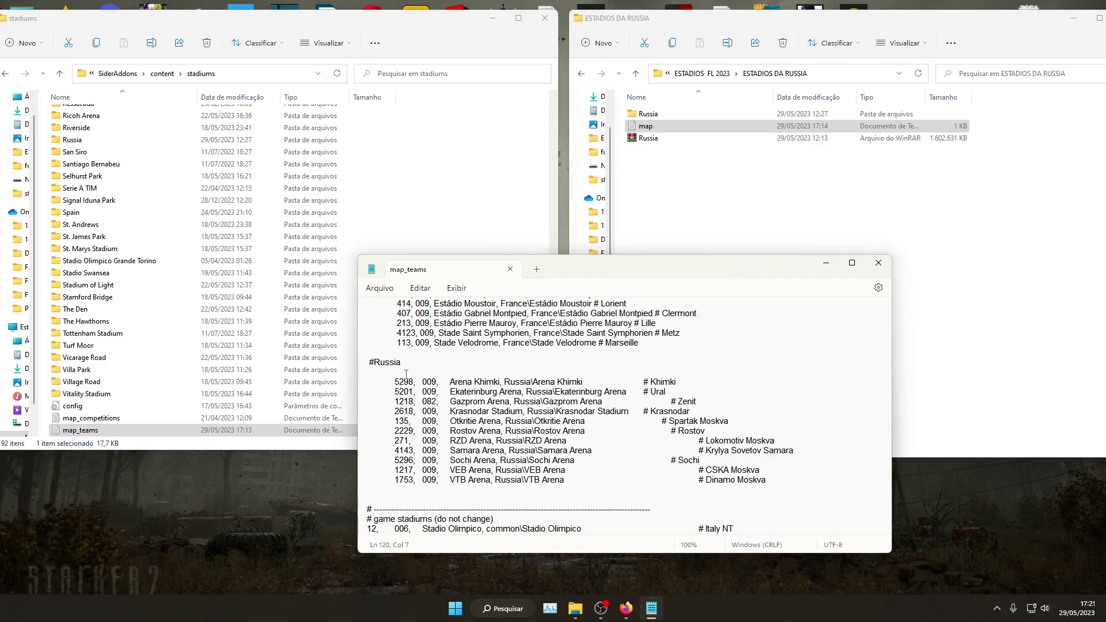
pyautogui.scroll(-1, 413, 382)
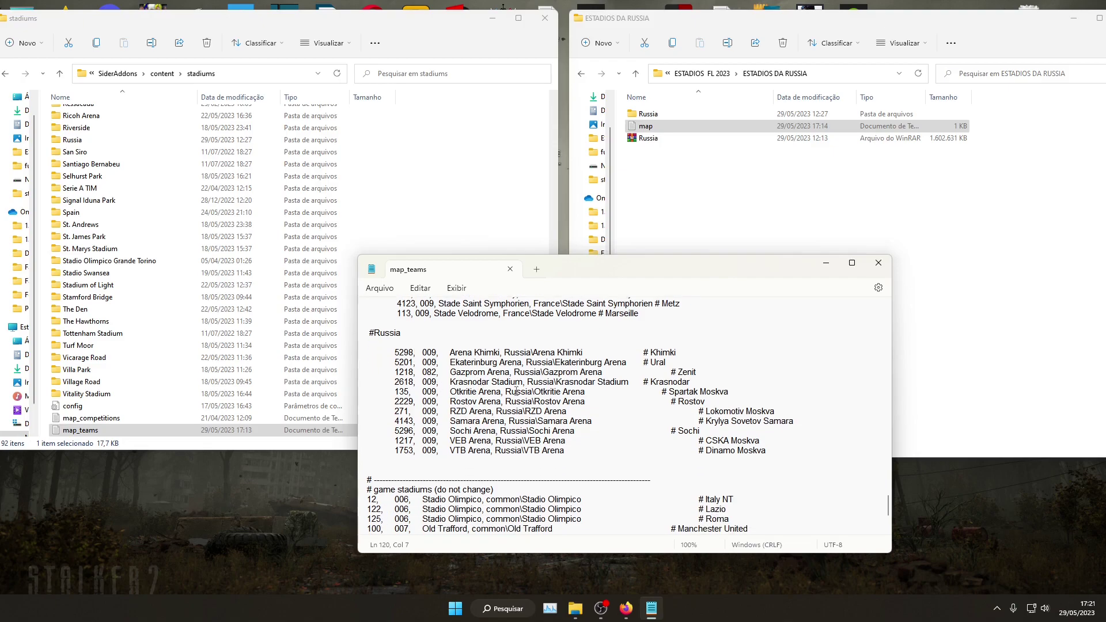
pyautogui.click(878, 262)
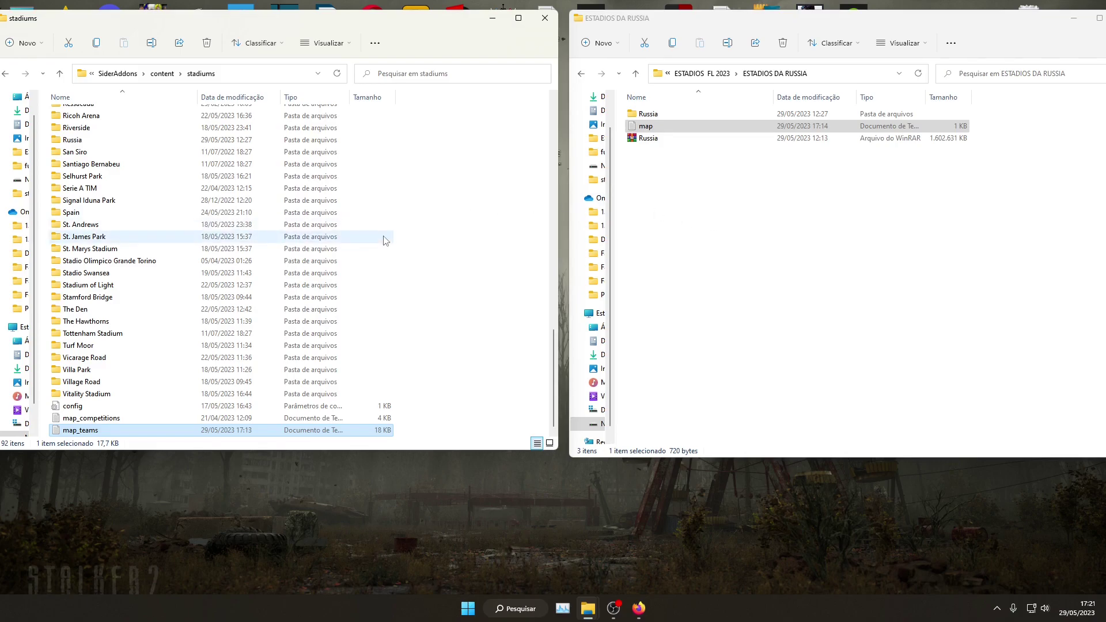
# Return to the SP Football Life 2023 folder, reopen SiderAddons and select the sider application
pyautogui.click(59, 74)
pyautogui.click(59, 74)
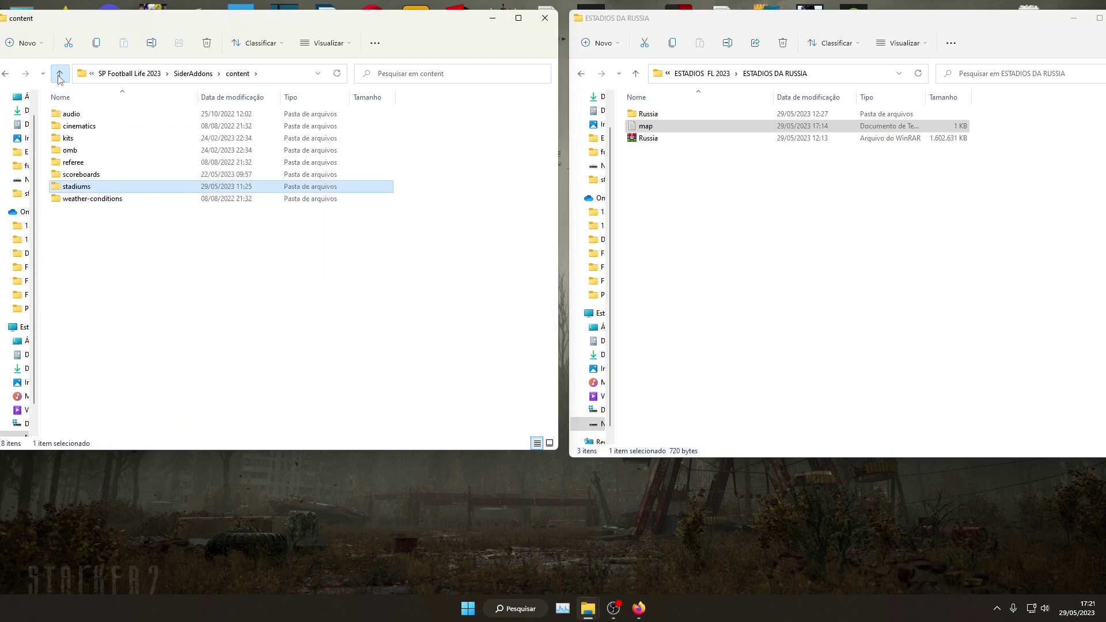
pyautogui.click(59, 74)
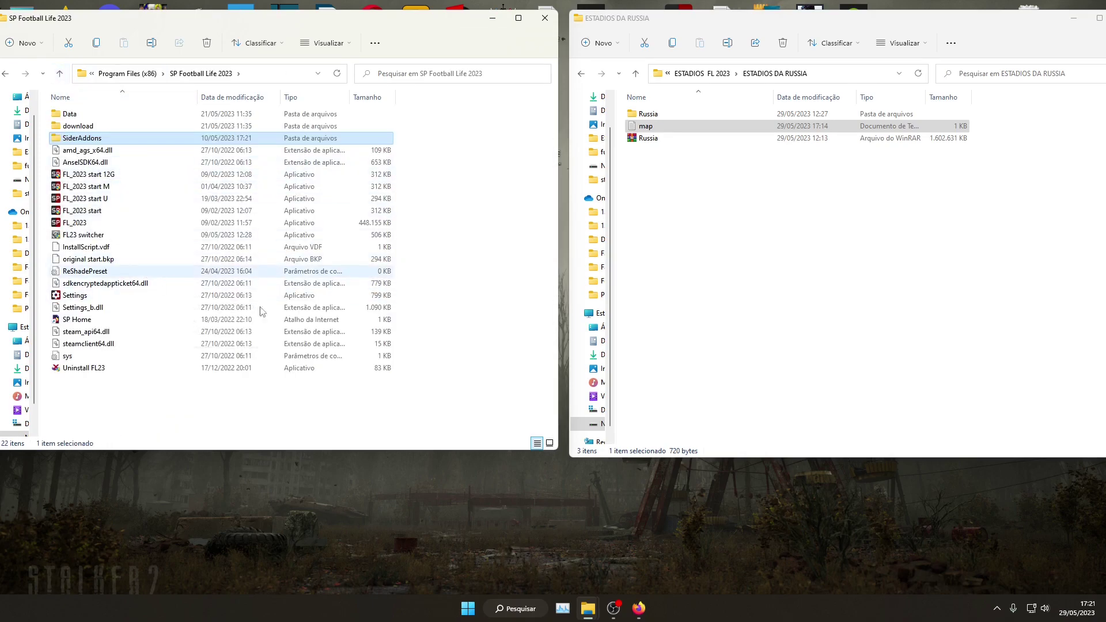
pyautogui.doubleClick(84, 138)
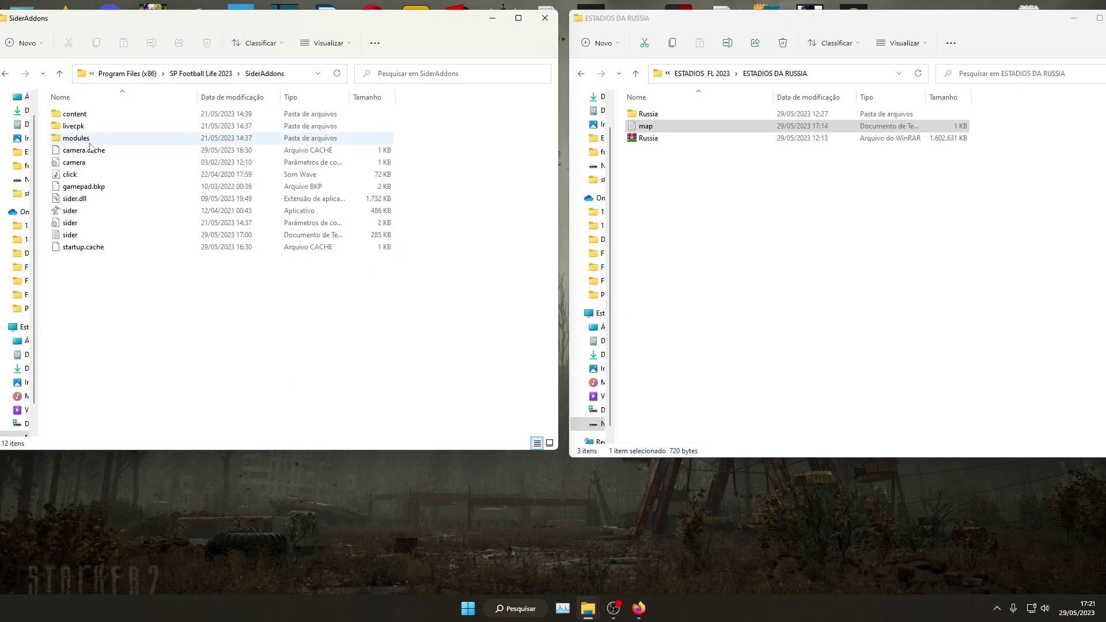
pyautogui.click(73, 215)
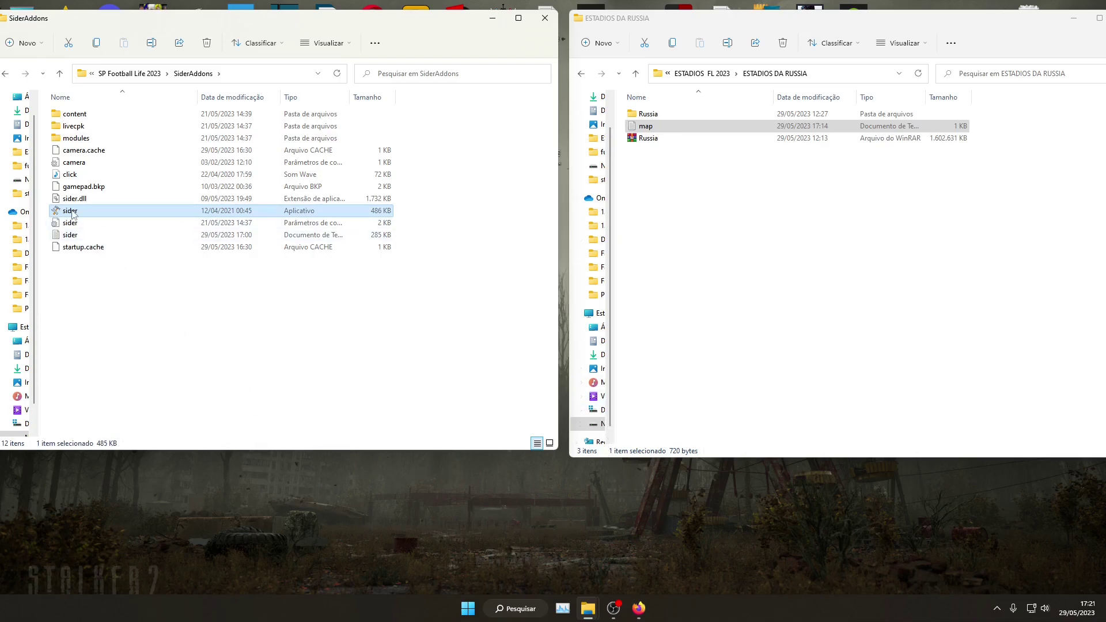
# Switch to Firefox to show the Football Life 2023 image
pyautogui.click(641, 611)
pyautogui.click(701, 603)
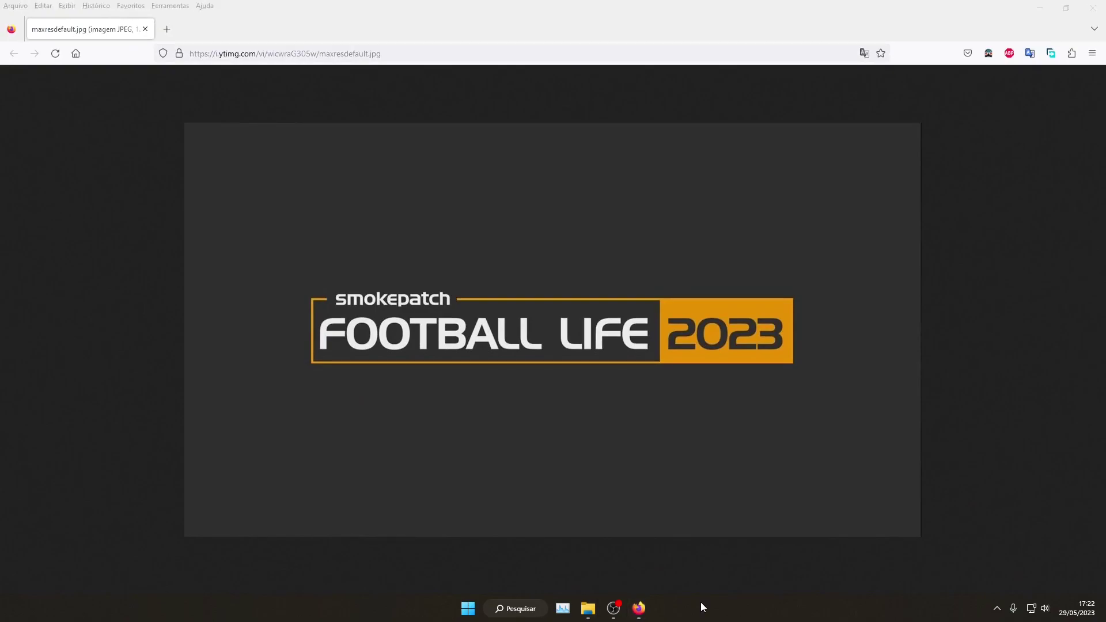